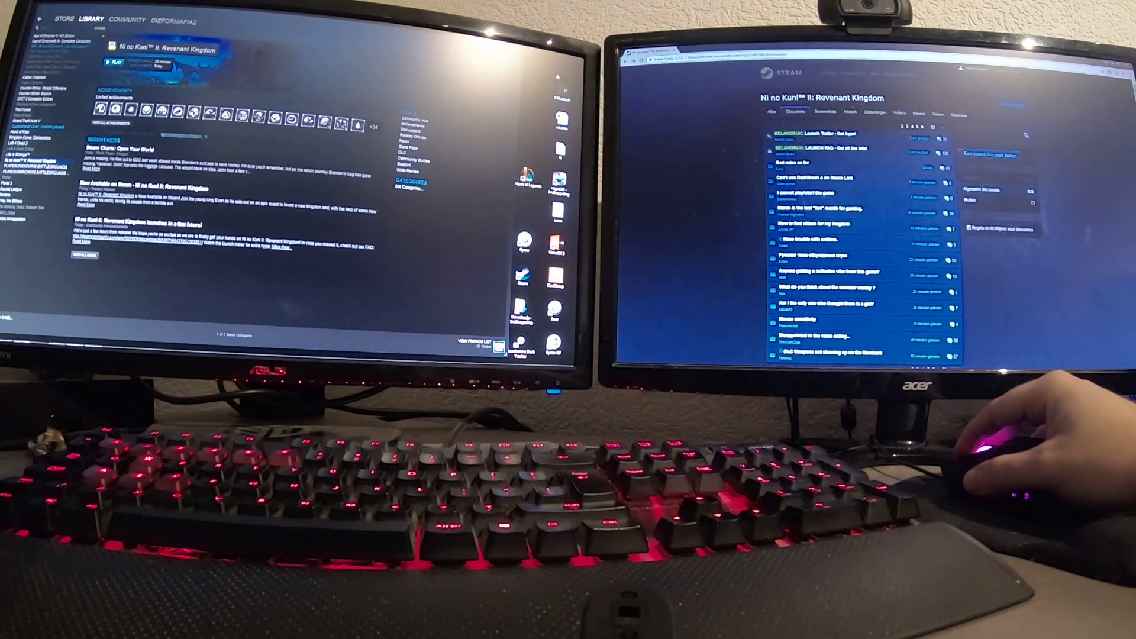
- Move the Ni no Kuni II library window right, back left, then restore it from full size
left_click_drag(266, 12, 799, 54)
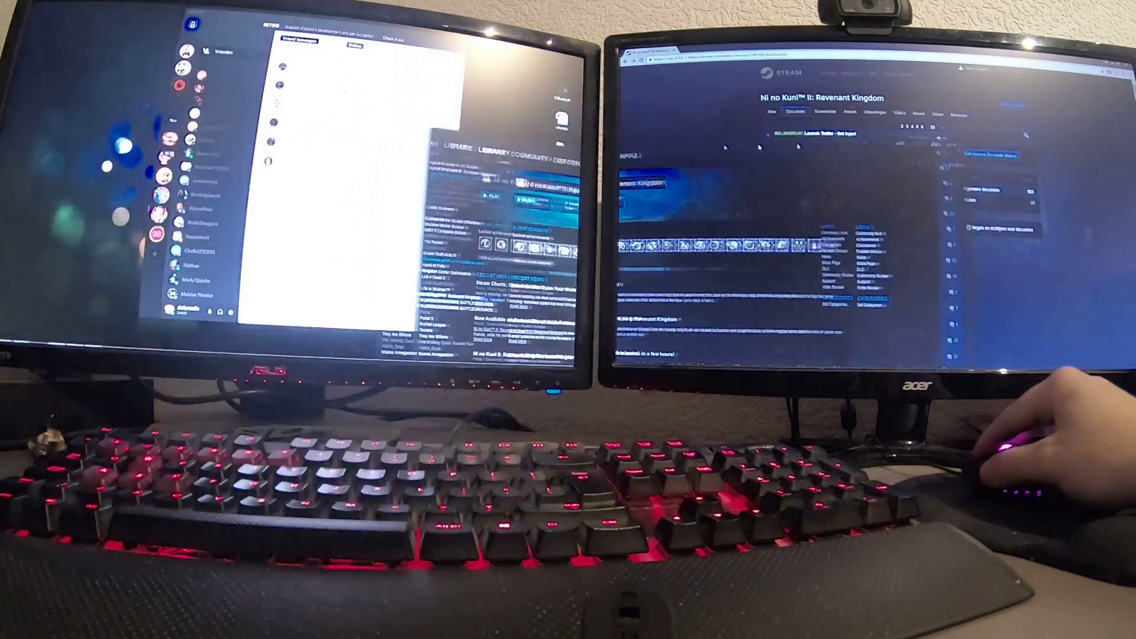
left_click_drag(759, 147, 264, 54)
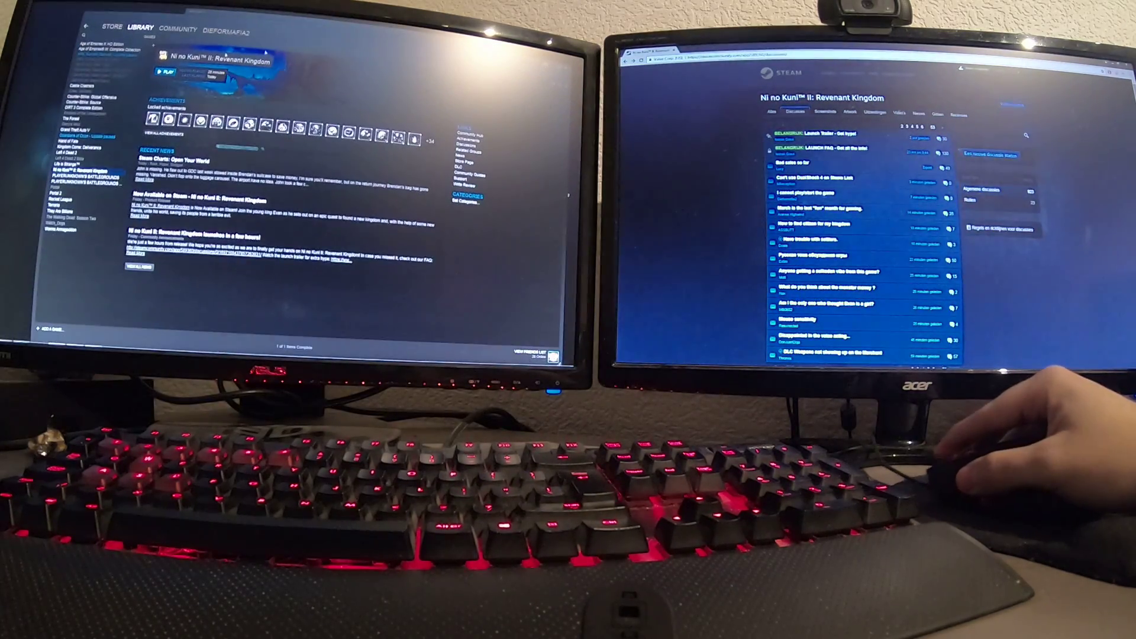
double_click(297, 29)
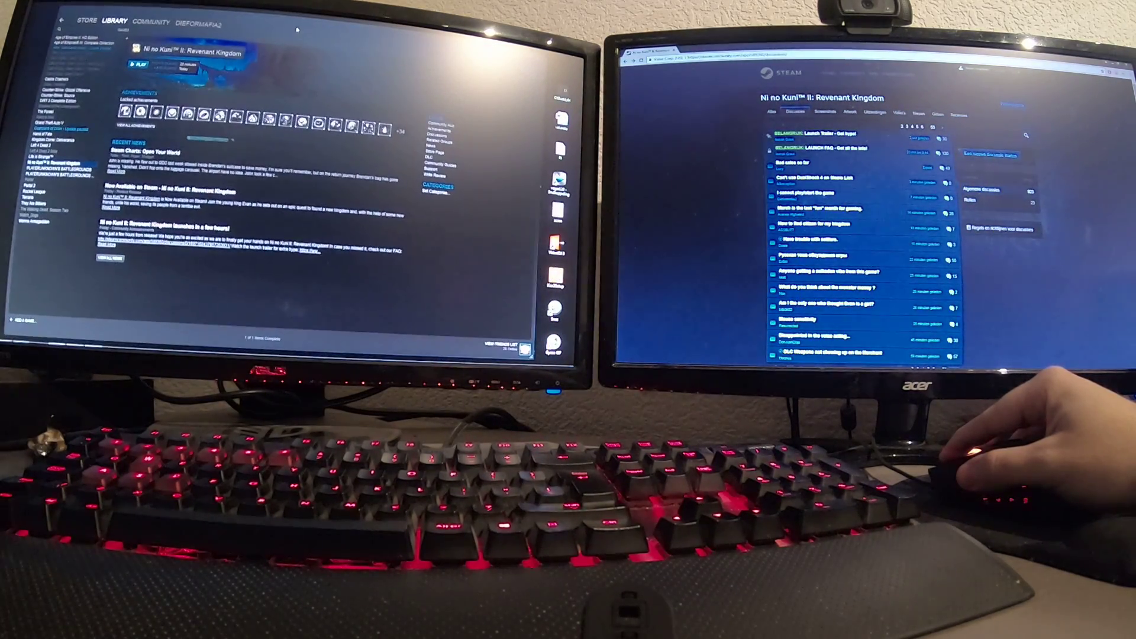